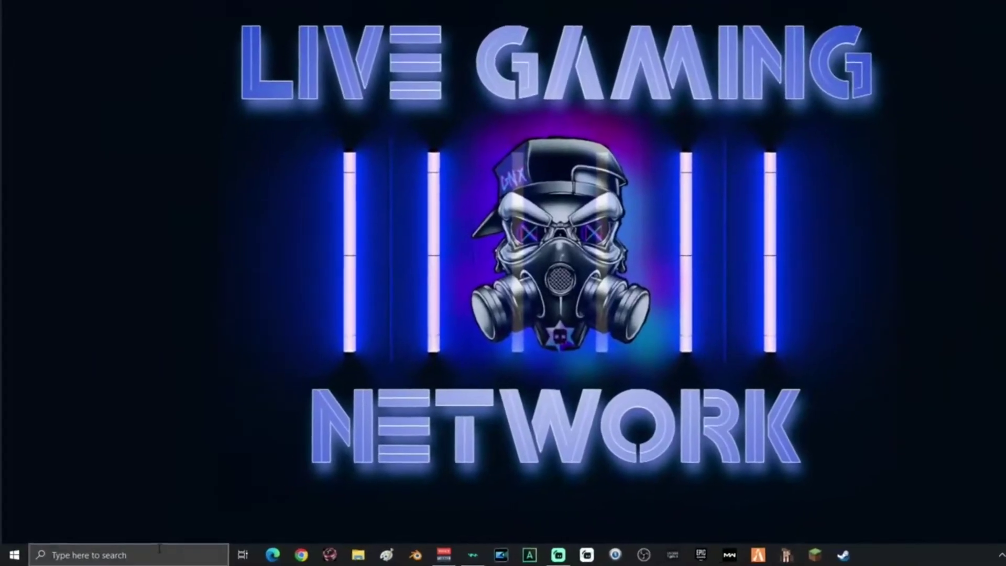
- Open the Inking & typing personalization privacy settings and turn off the personal typing and inking dictionary
left_click(159, 550)
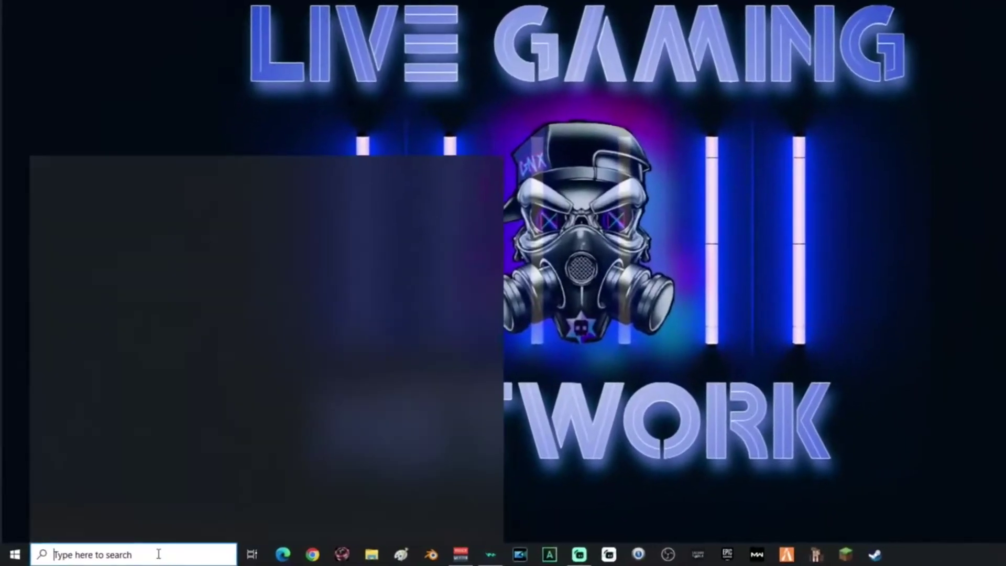
type("ink")
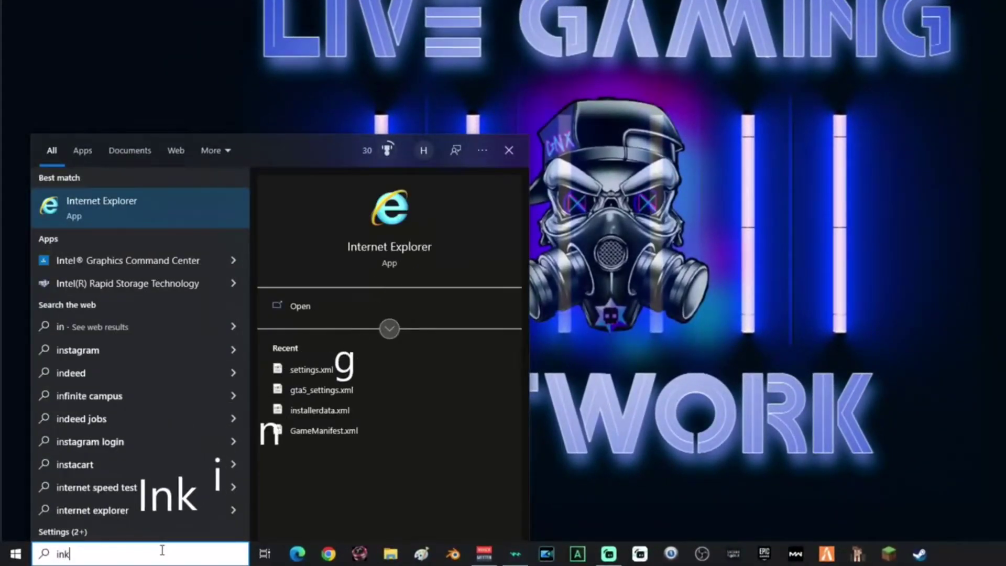
type("ing")
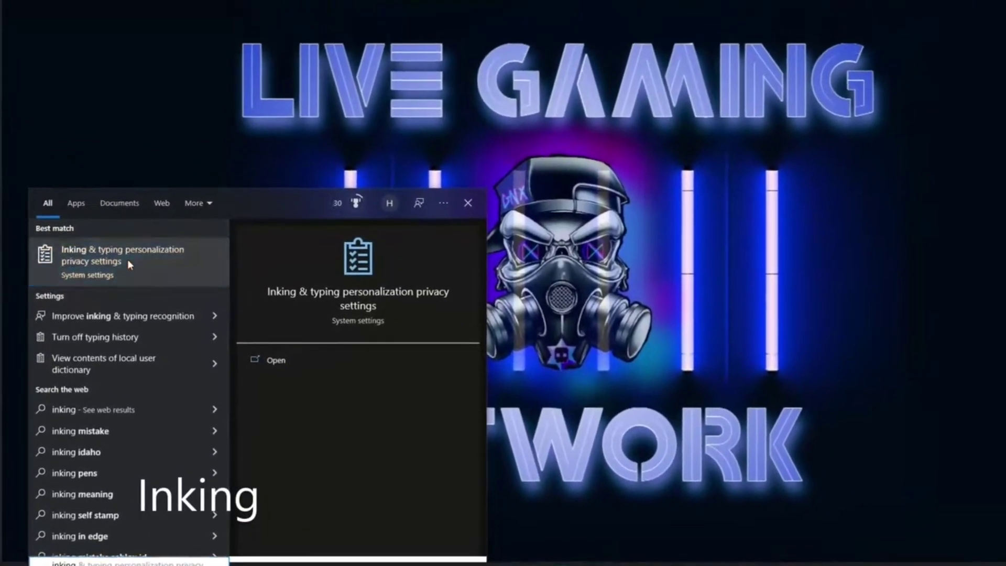
left_click(127, 259)
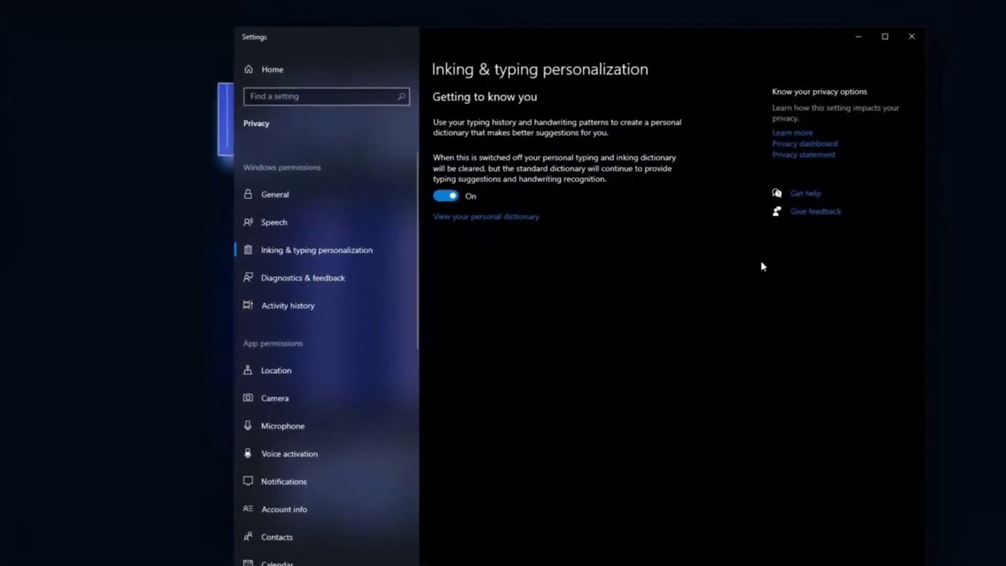
left_click(432, 192)
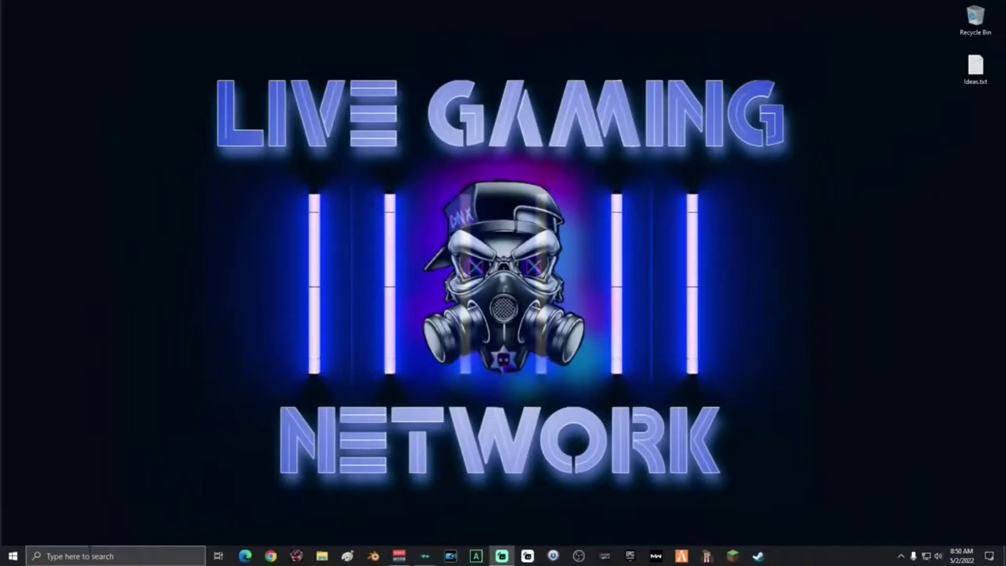
- Open the Location privacy settings and turn on app access to location so the individual apps can be configured
left_click(89, 551)
type("locati")
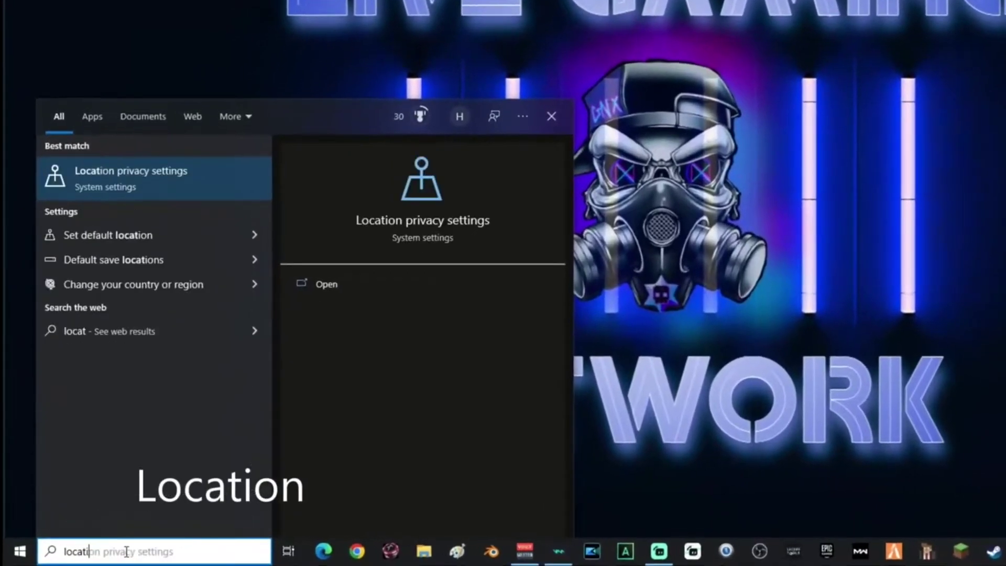
type("on")
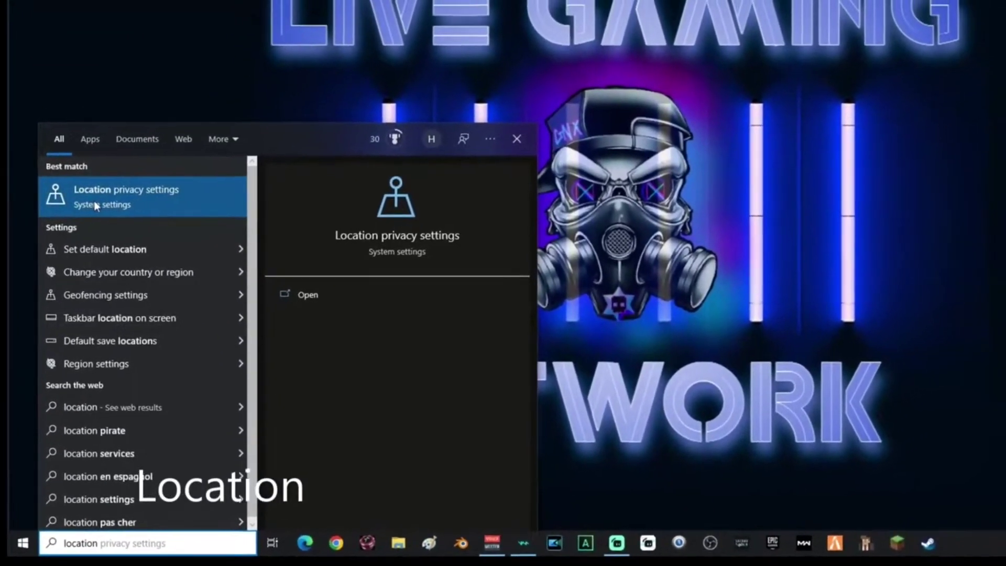
left_click(90, 209)
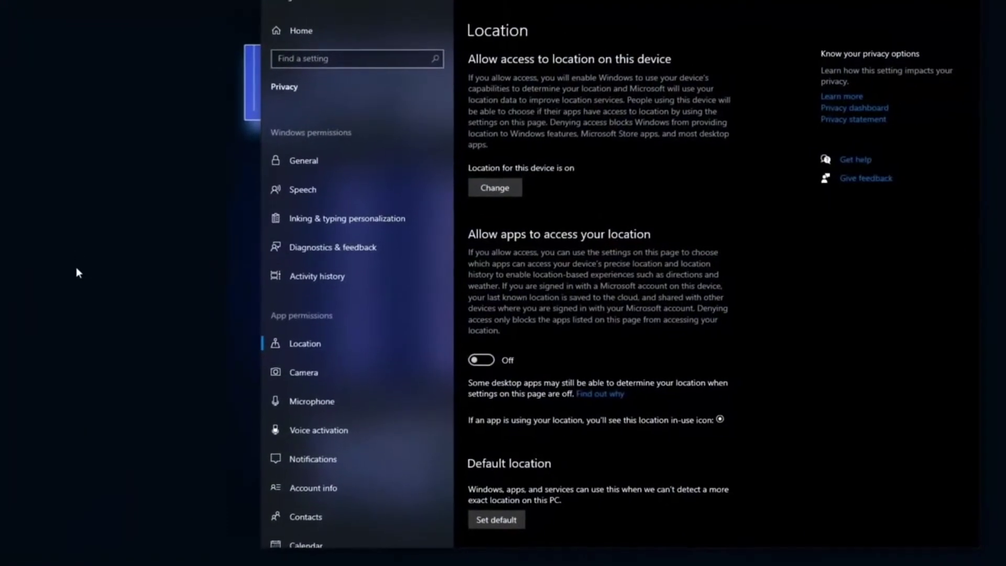
left_click(480, 360)
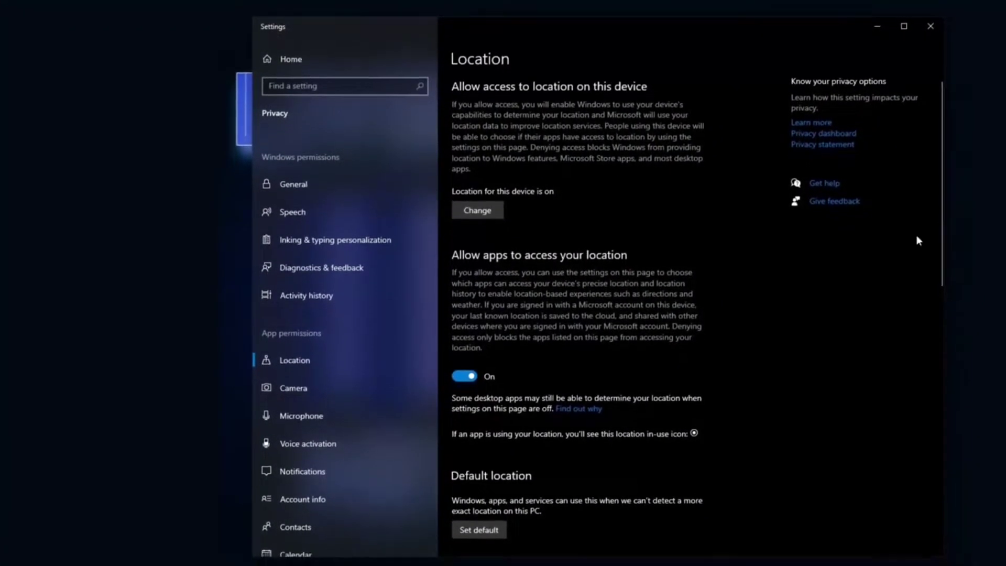
- Turn off precise location access for the listed apps, including Windows Search, Maps, Camera and 3D Viewer, and disable app location access overall
scroll(872, 259, "down", 10)
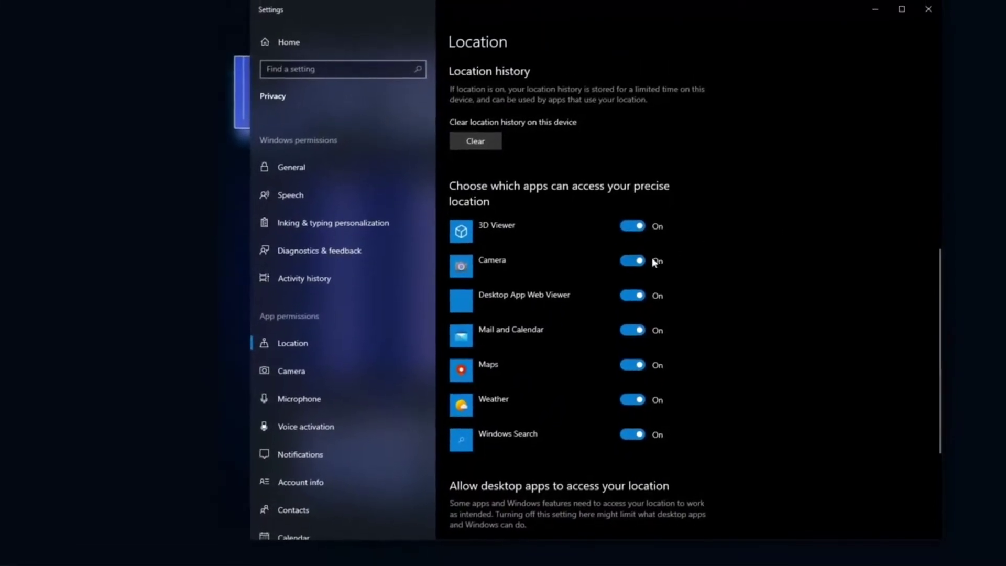
scroll(737, 313, "up", 6)
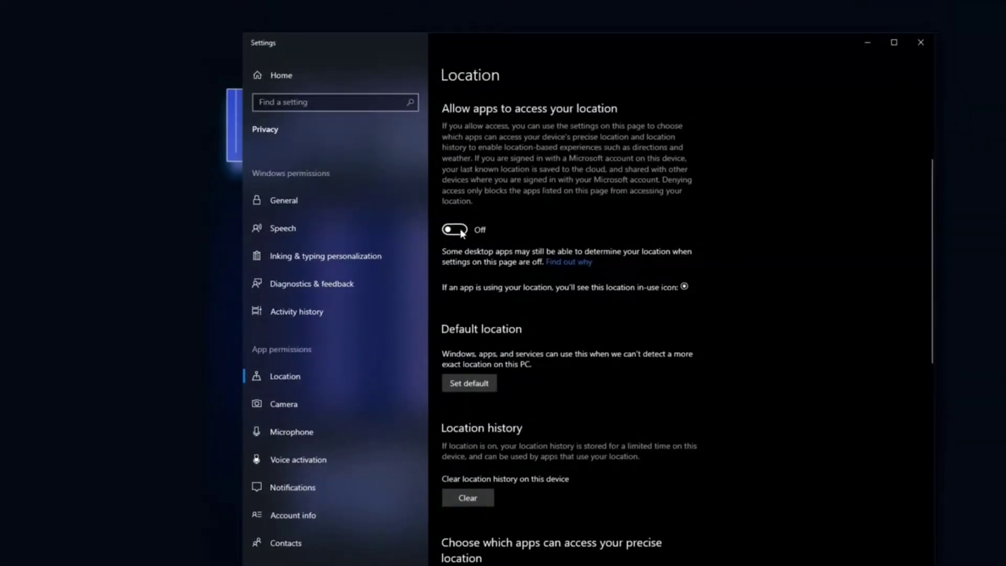
scroll(611, 269, "down", 6)
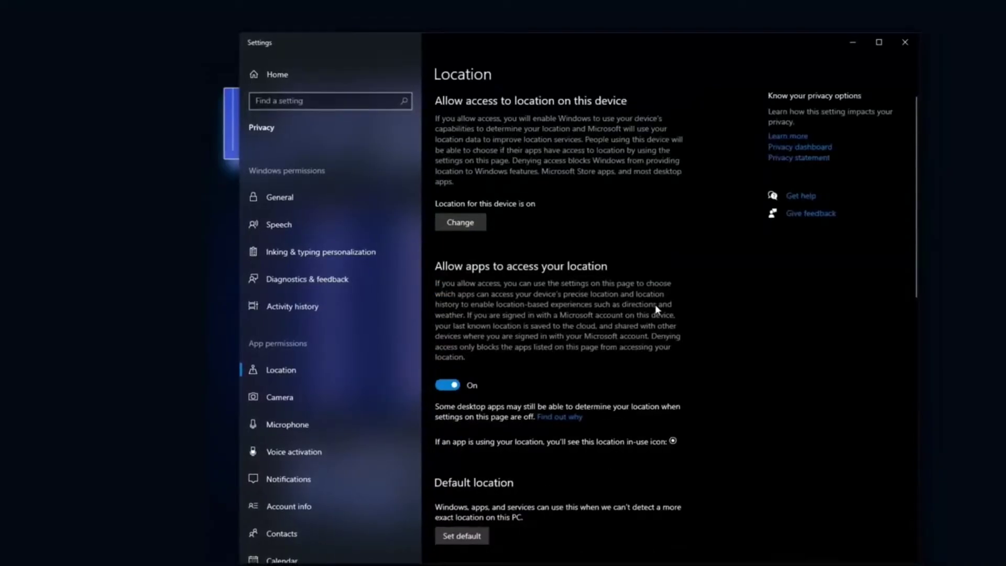
scroll(655, 305, "down", 8)
scroll(658, 312, "down", 1)
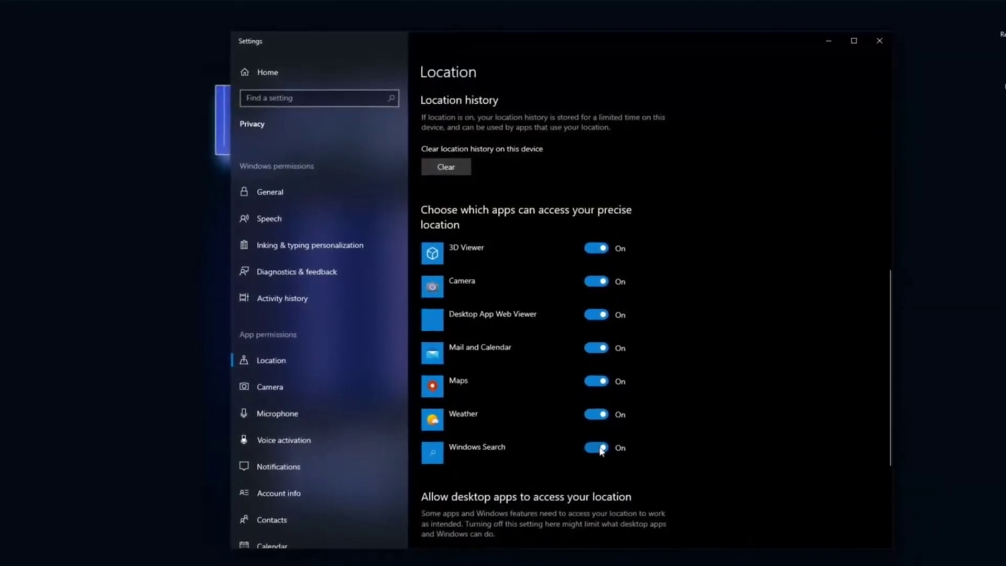
left_click(597, 448)
left_click(597, 382)
left_click(587, 343)
left_click(587, 309)
left_click(587, 277)
left_click(586, 244)
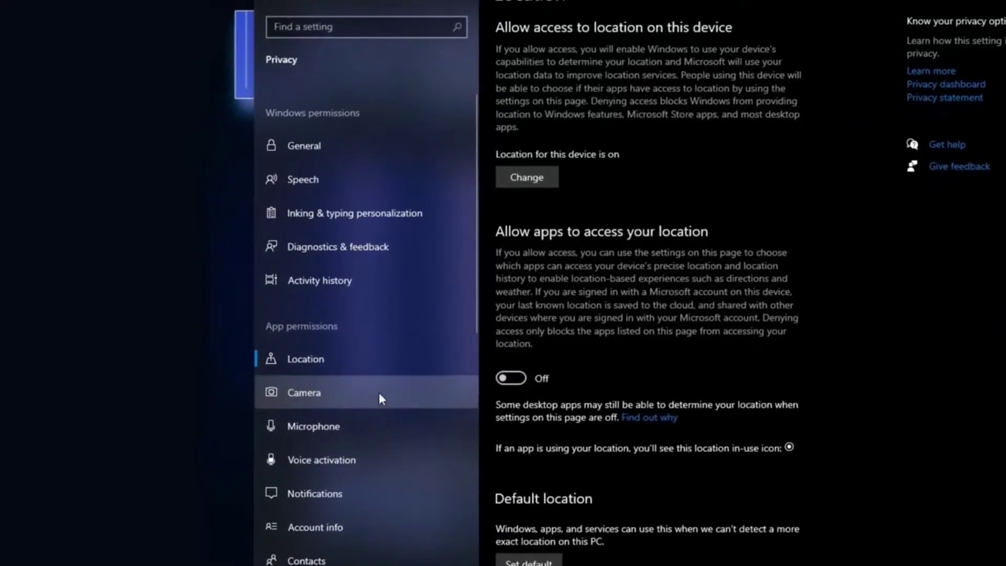
- Open the App diagnostics privacy settings and turn off apps' access to diagnostic info about other apps
scroll(394, 364, "down", 2)
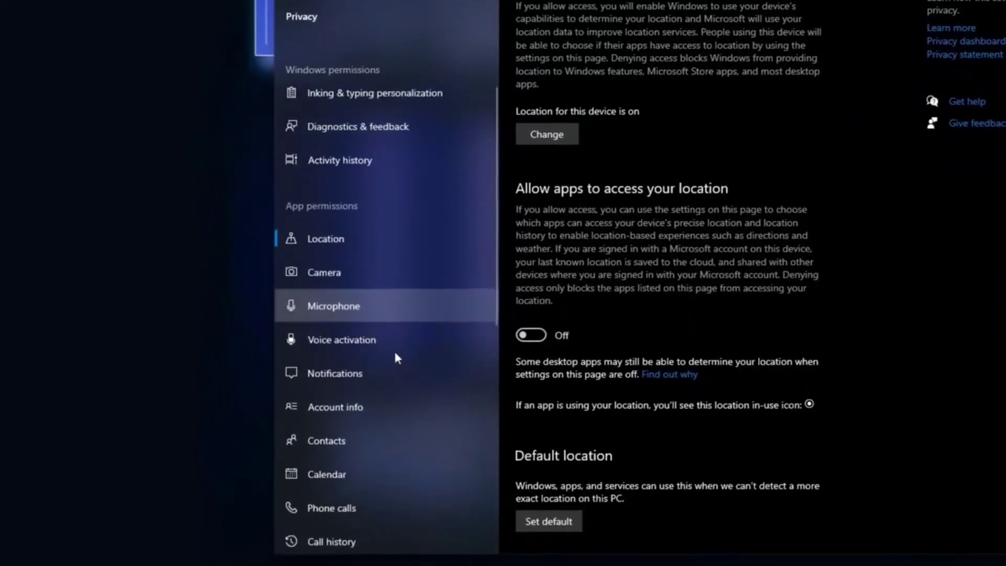
scroll(396, 355, "down", 5)
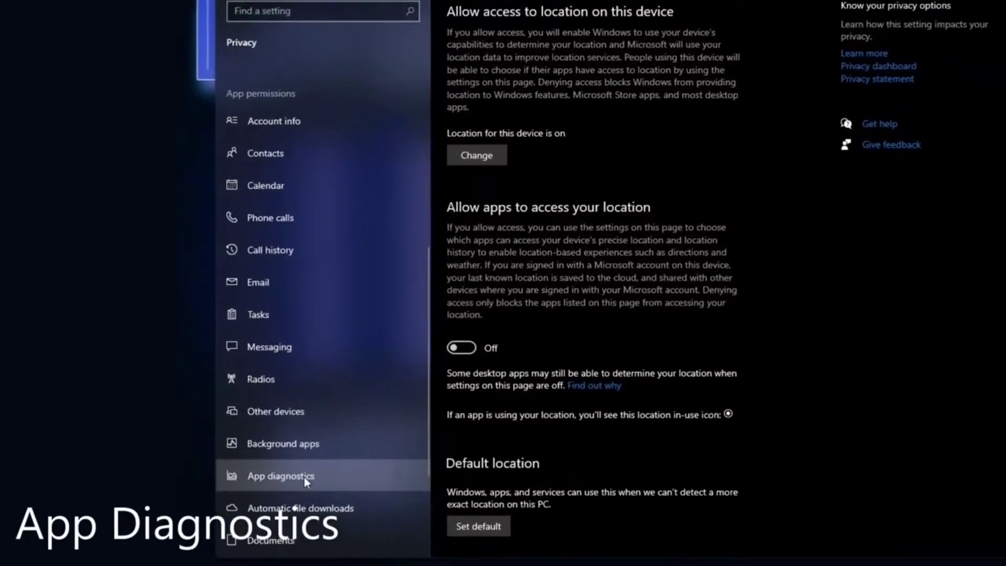
left_click(305, 476)
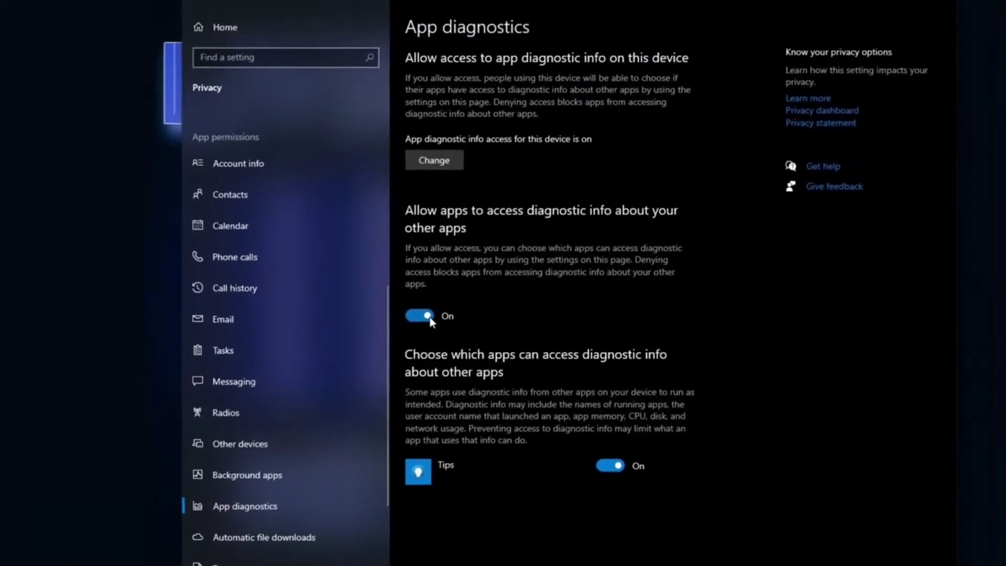
left_click(428, 316)
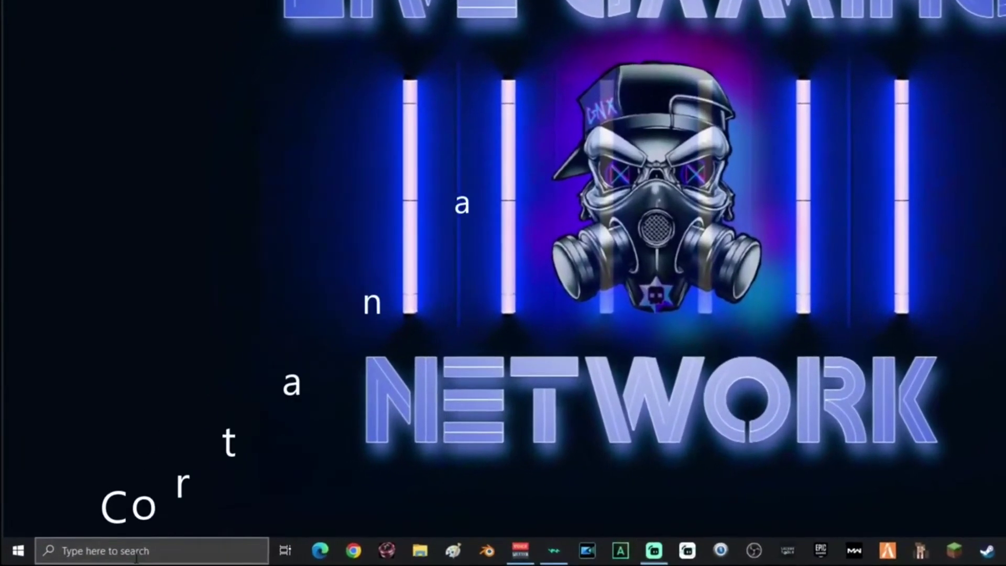
- Open Cortana's app settings and turn off its Microphone and Background apps permissions
left_click(136, 558)
type("cort")
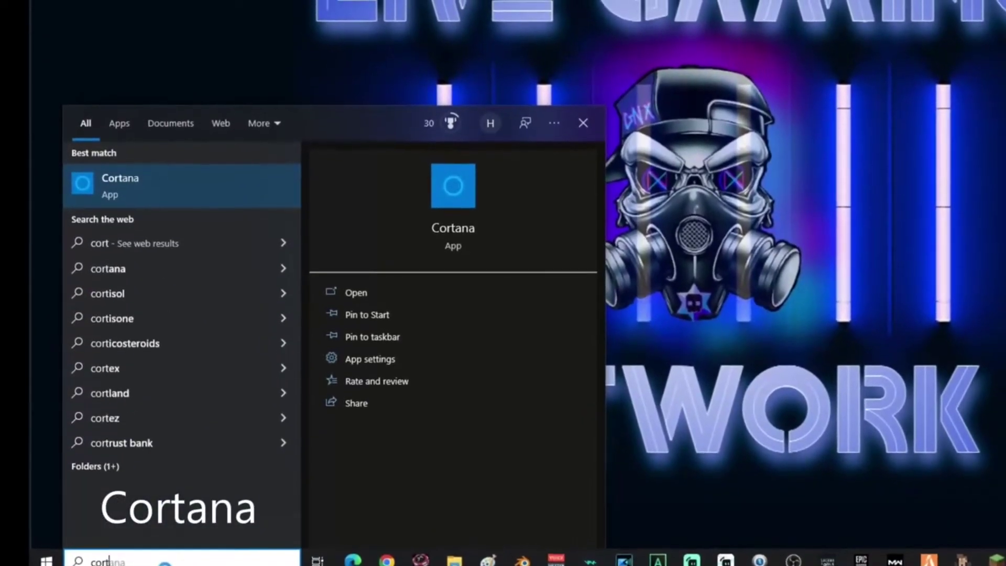
type("ana")
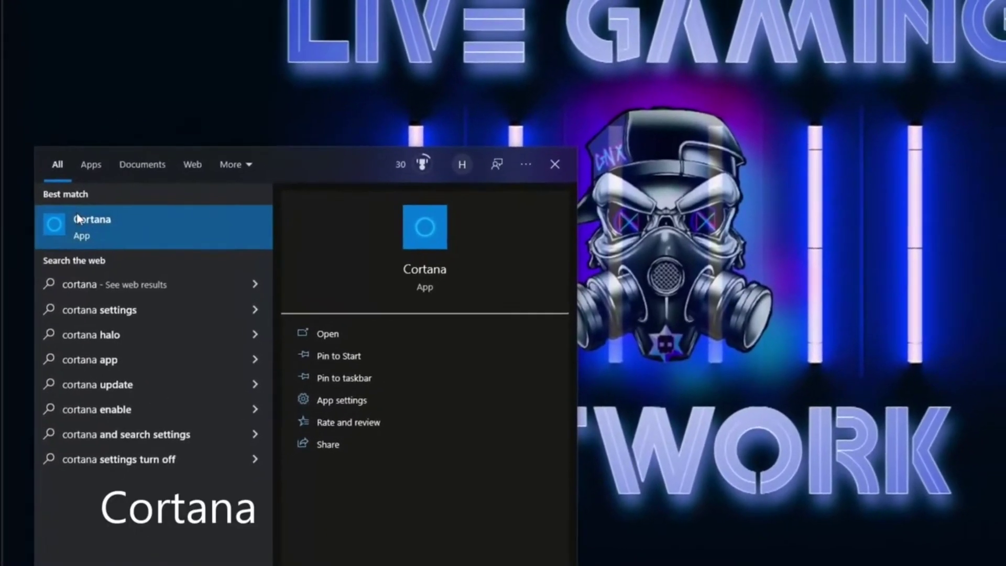
right_click(83, 223)
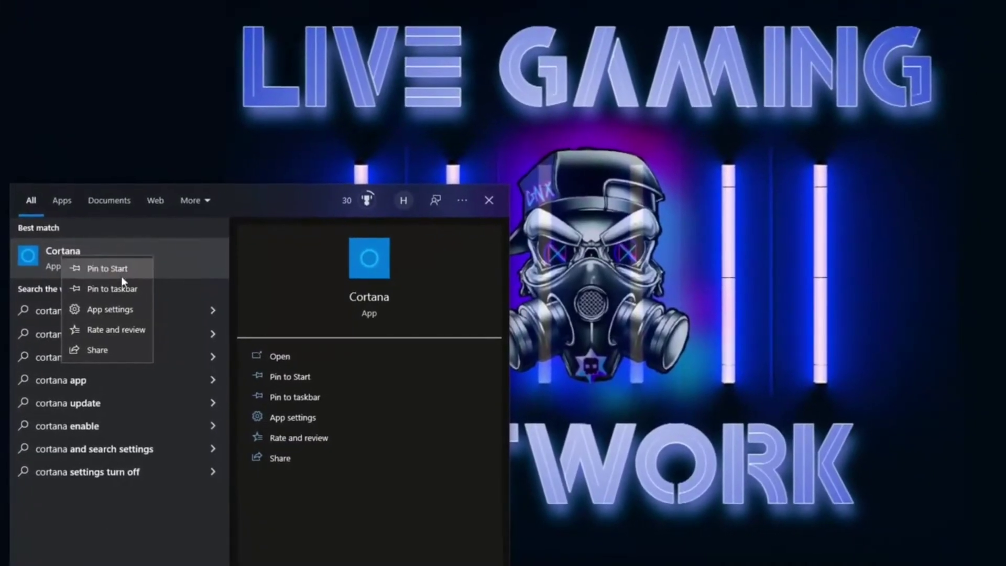
left_click(123, 311)
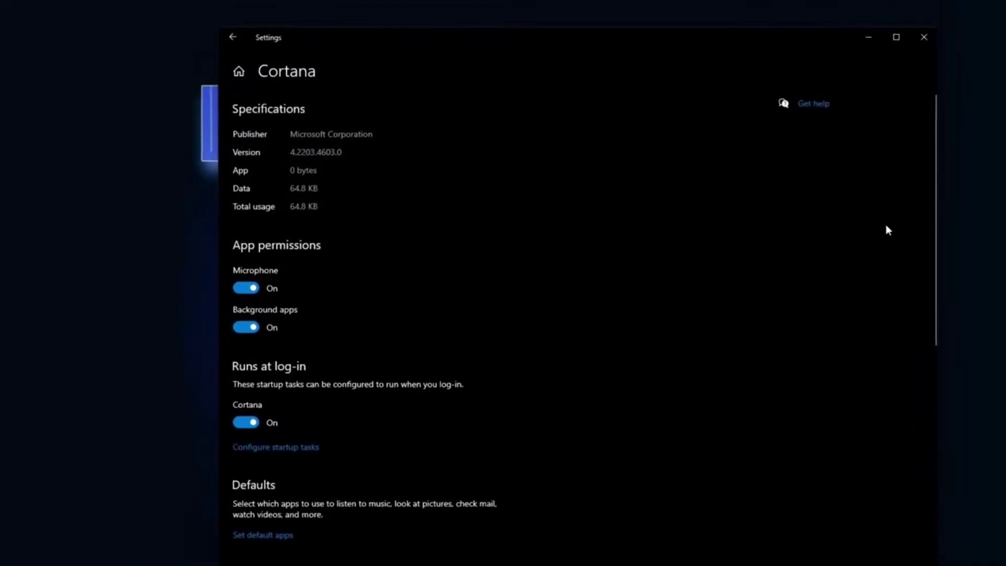
left_click(267, 304)
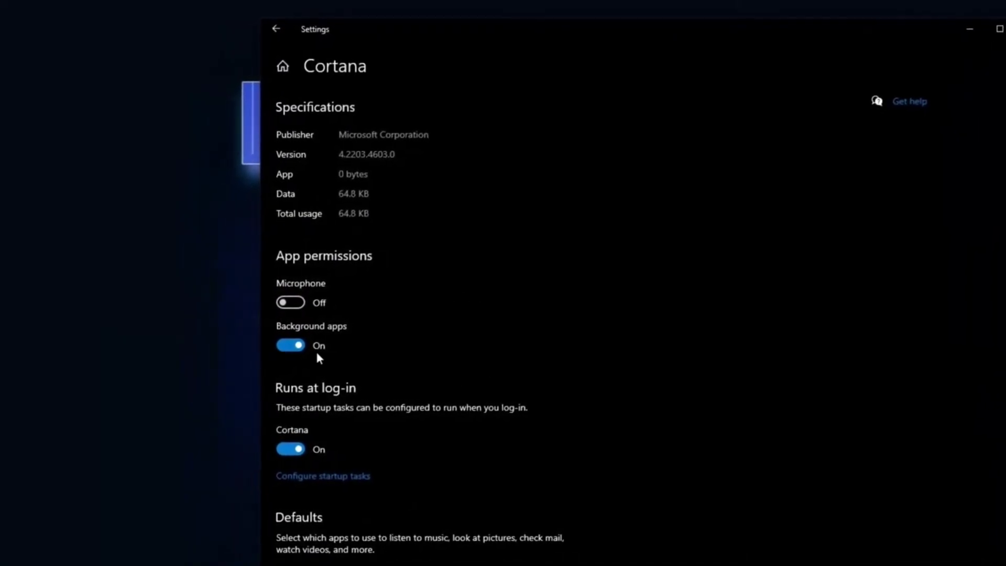
left_click(292, 346)
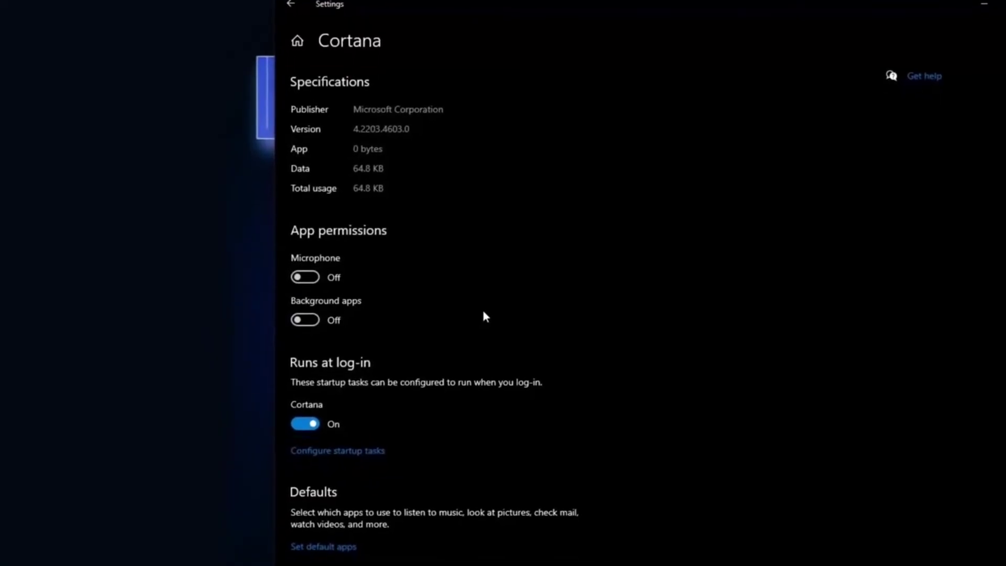